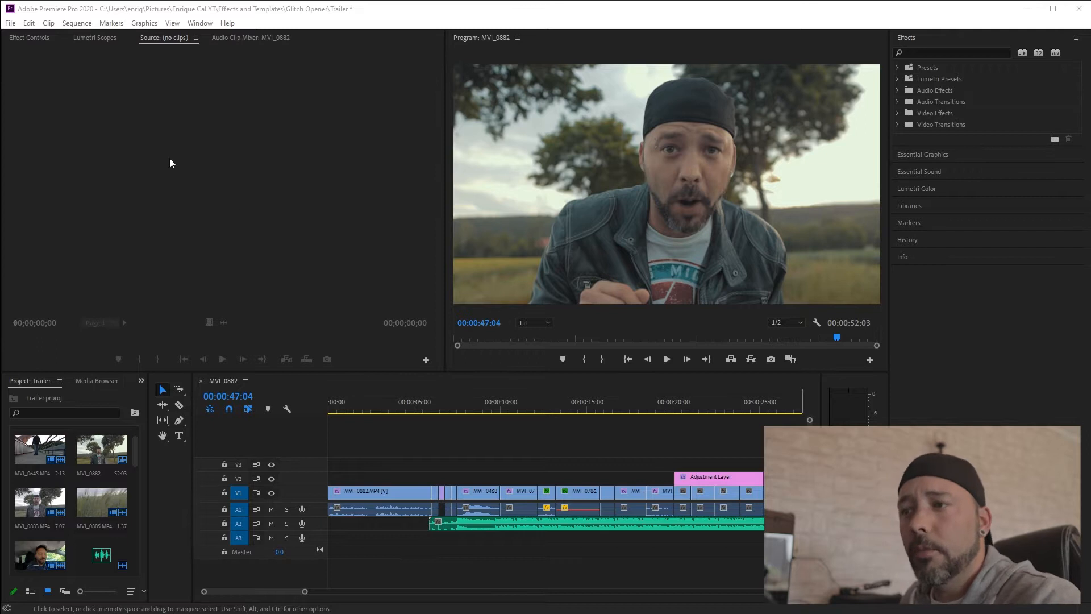
# - Open the media export settings for the MVI_0882 sequence, accepting the offline media, and choose H.264 as the format
pyautogui.click(11, 25)
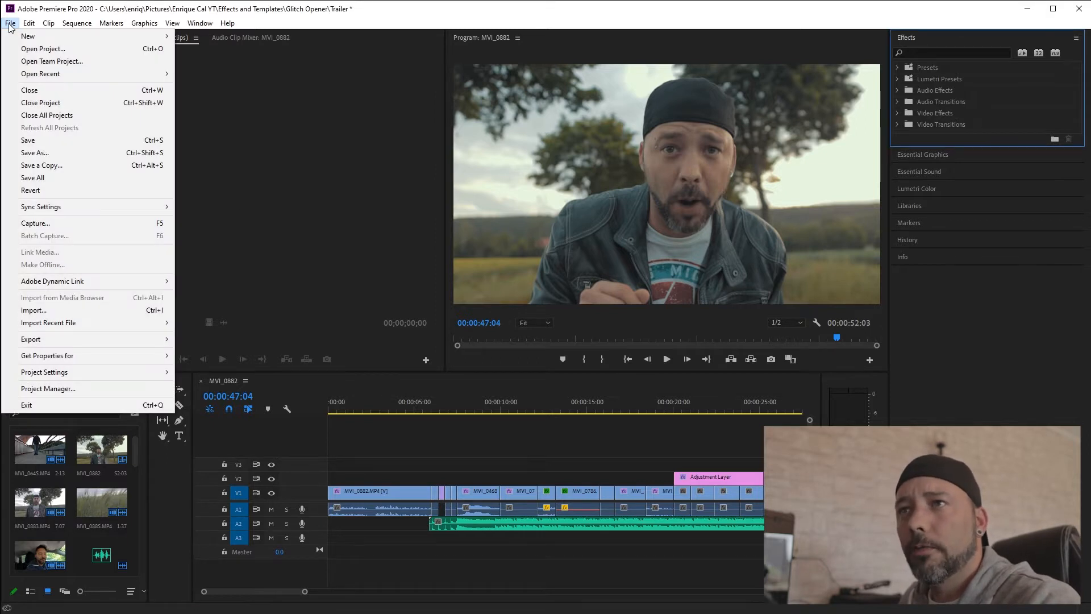
pyautogui.click(288, 407)
pyautogui.click(283, 387)
pyautogui.click(14, 22)
pyautogui.moveTo(79, 342)
pyautogui.click(204, 339)
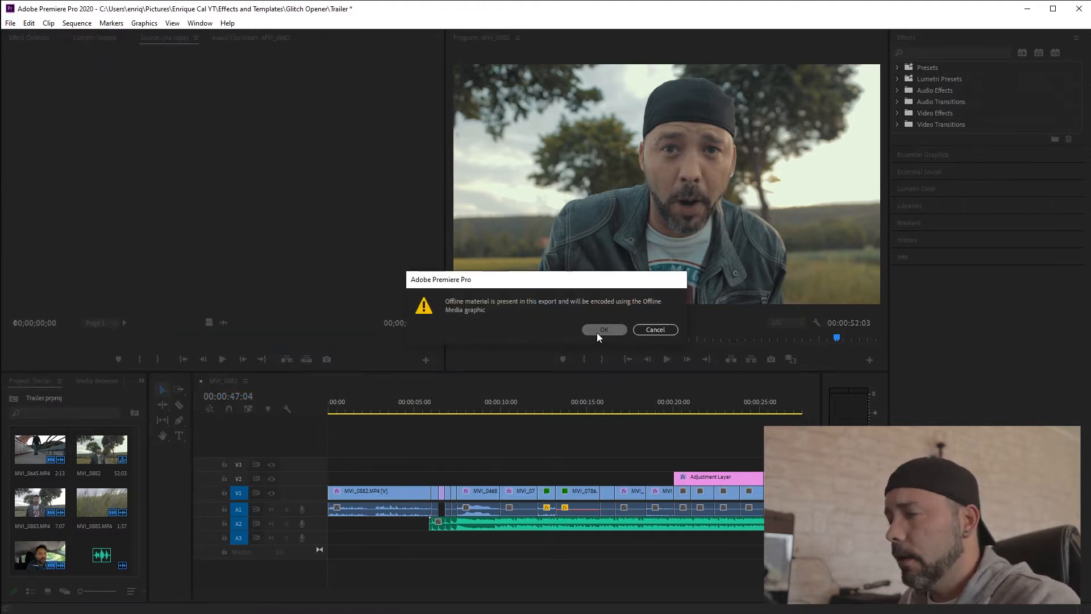
pyautogui.click(602, 329)
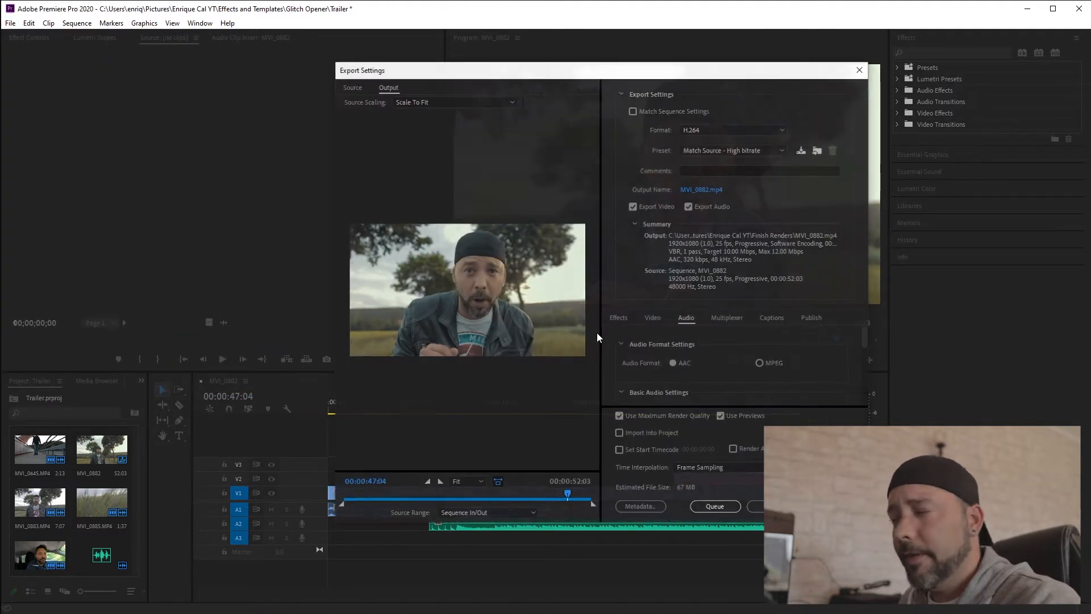
pyautogui.click(707, 131)
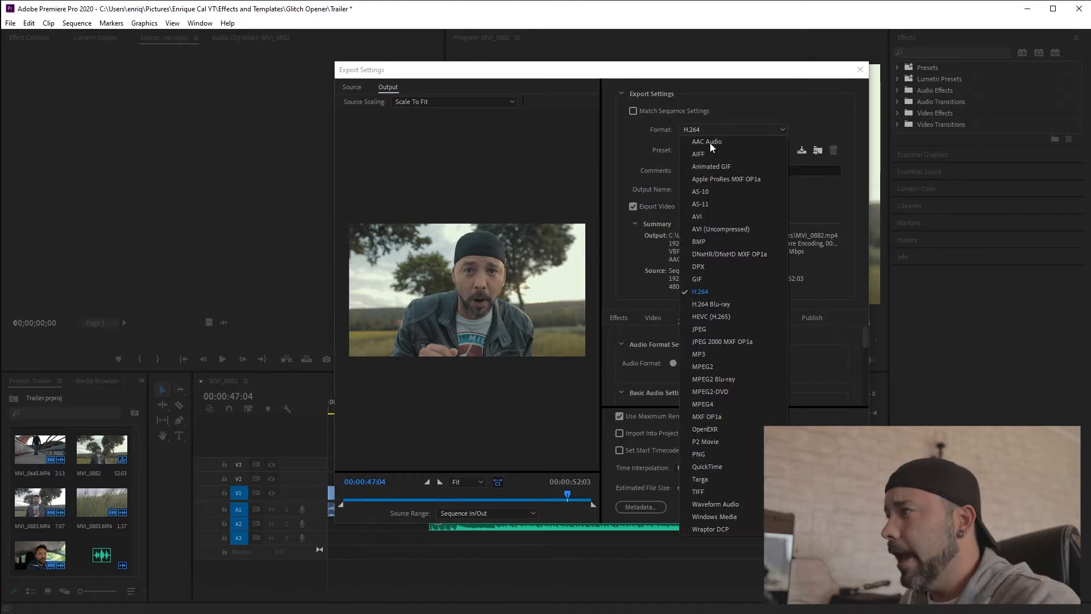
pyautogui.click(711, 291)
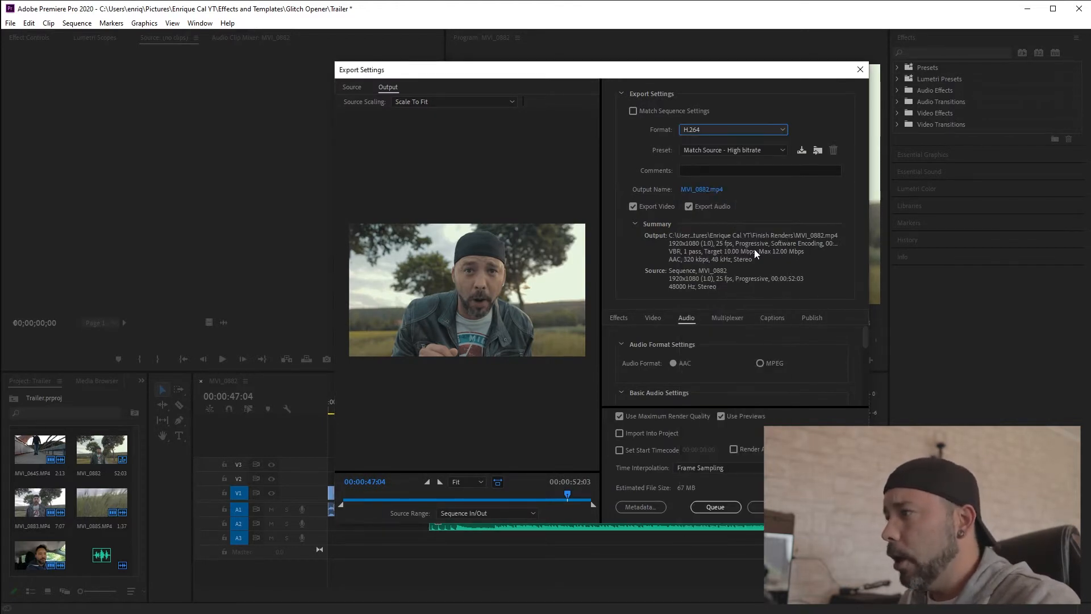
# - Set the export's output file name to Tutorial1 in the Finish Renders folder
pyautogui.click(700, 190)
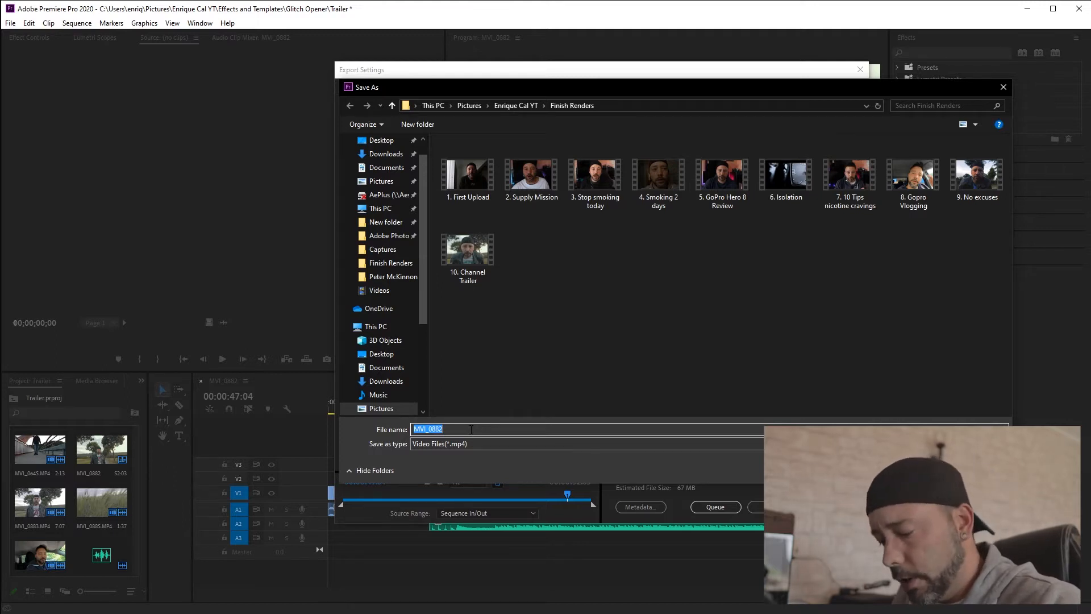
pyautogui.write('Tutorial1')
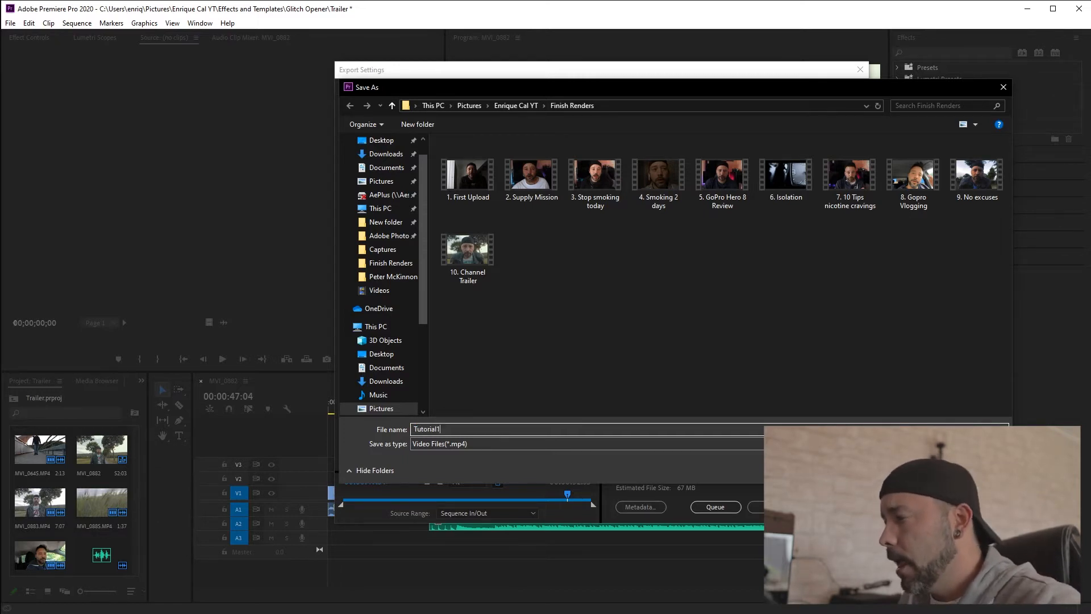
pyautogui.press('Return')
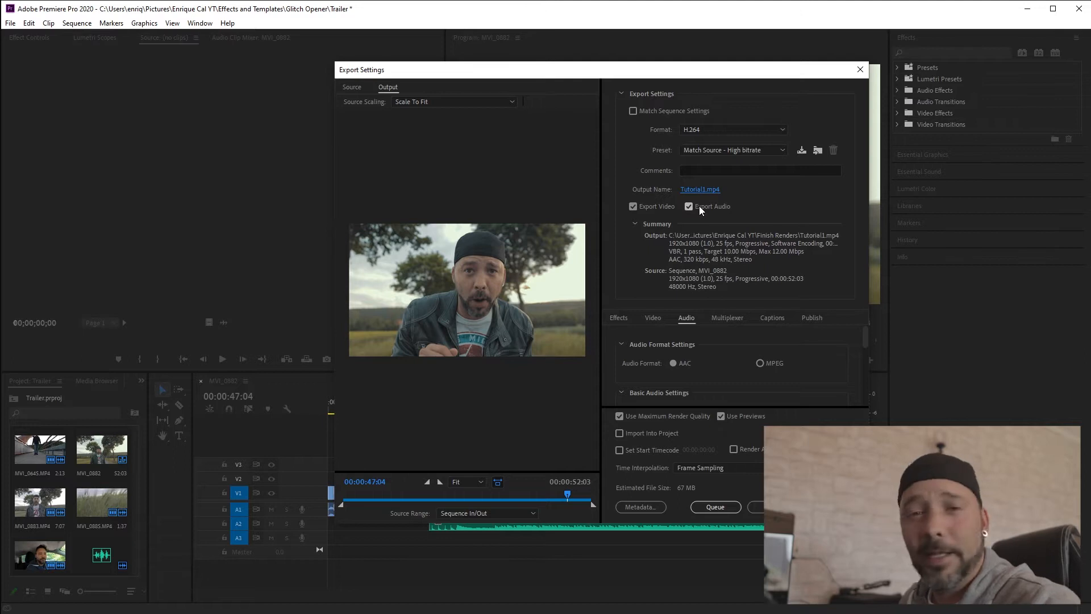
# - Release the export frame rate from matching the source, set it to 25 fps, and enlarge the settings dialog
pyautogui.click(654, 318)
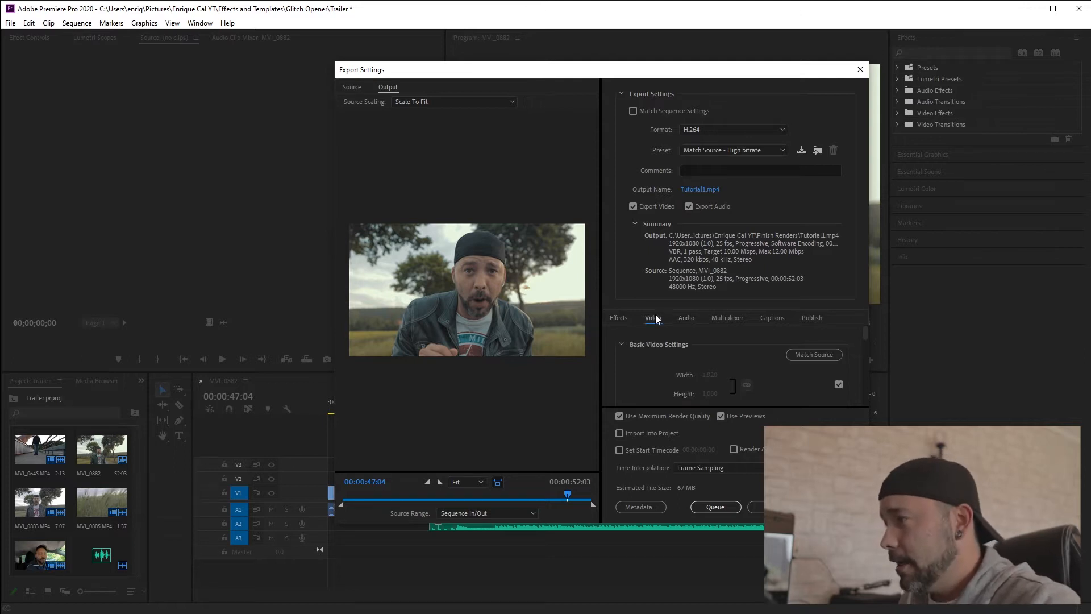
pyautogui.scroll(-2, 740, 356)
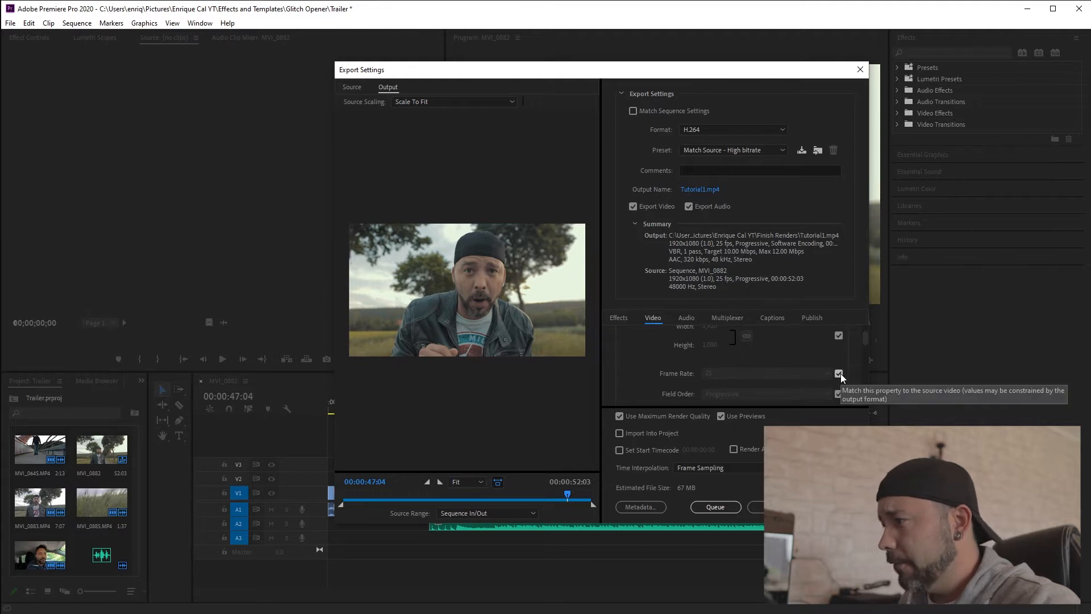
pyautogui.click(839, 373)
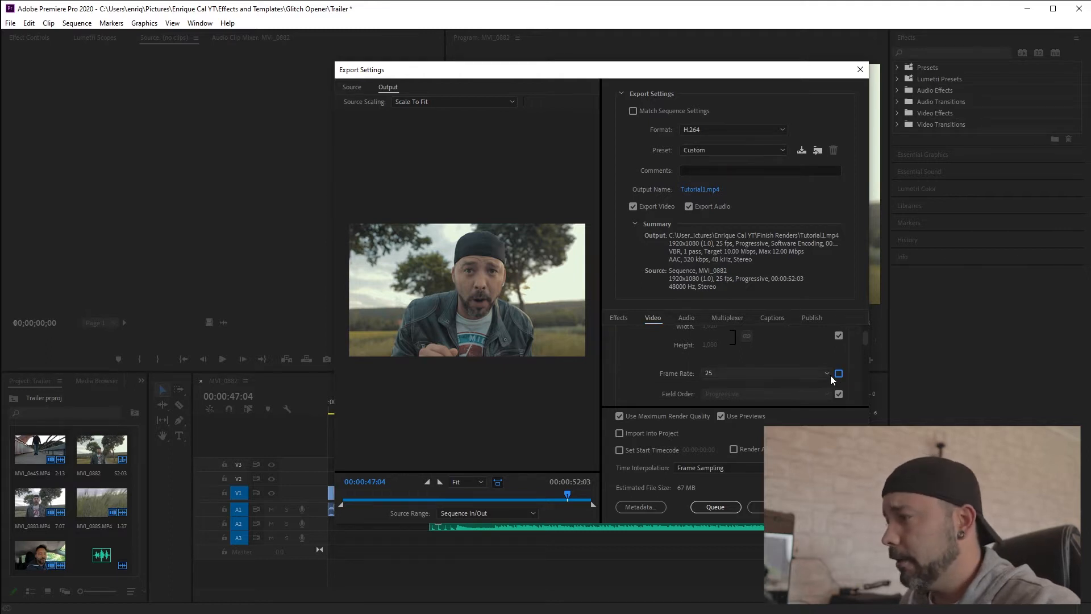
pyautogui.click(823, 374)
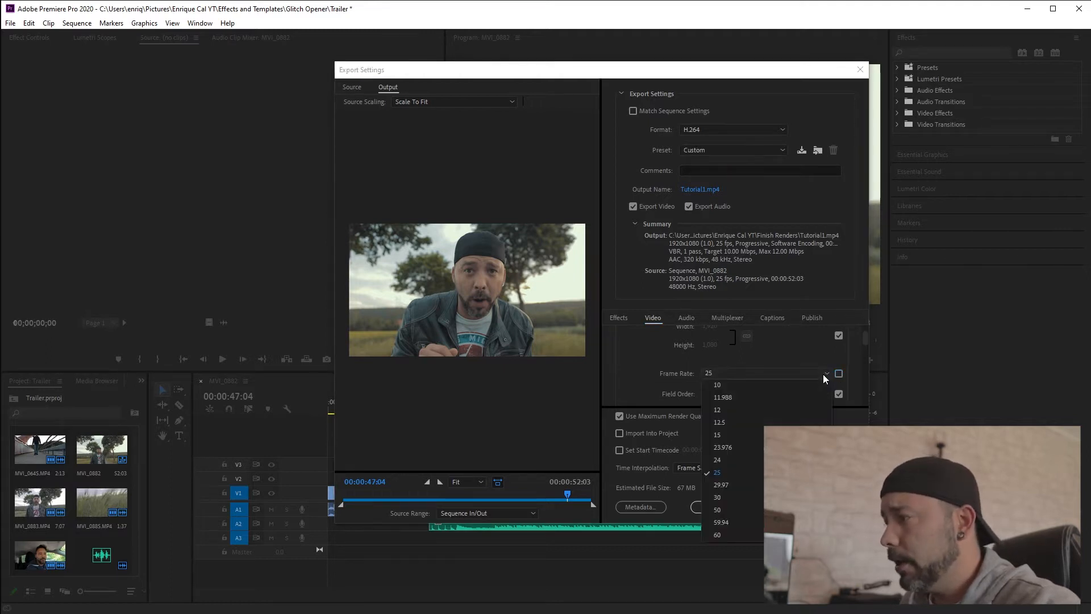
pyautogui.click(729, 471)
pyautogui.moveTo(729, 522); pyautogui.dragTo(730, 566)
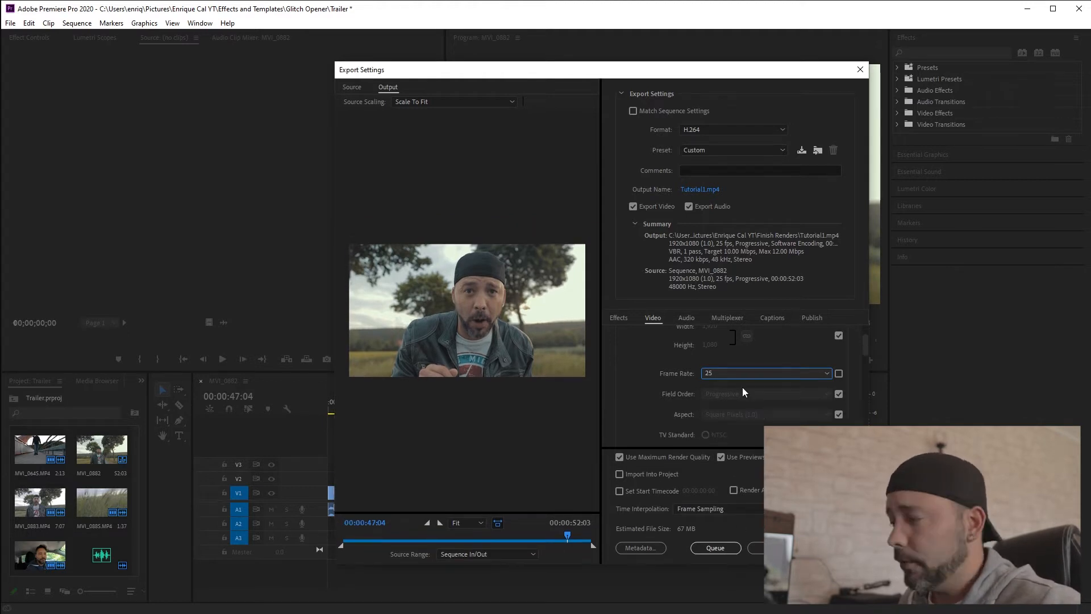
pyautogui.scroll(-2, 692, 406)
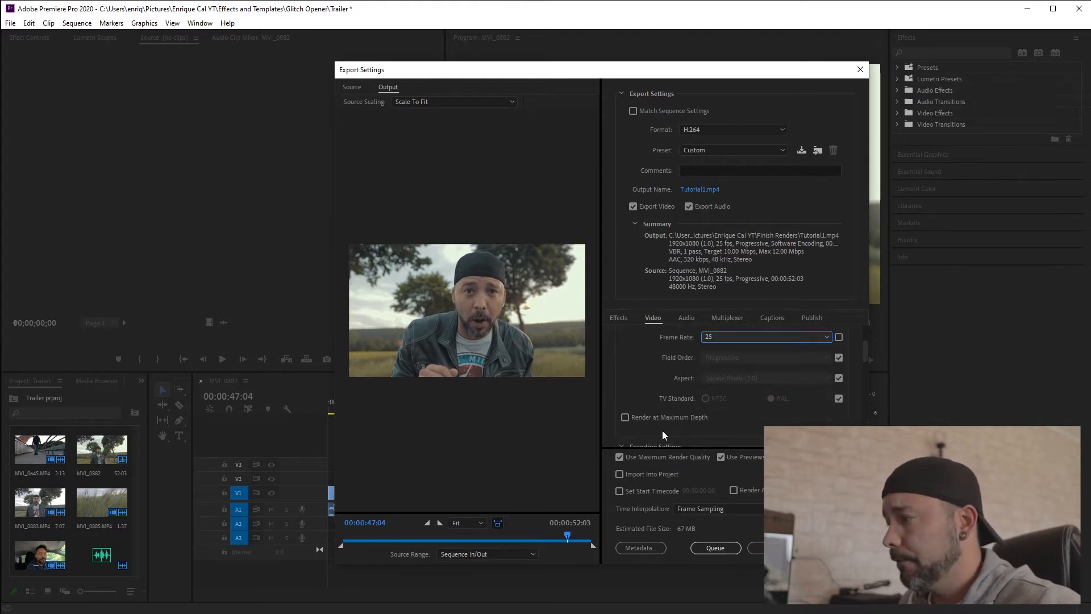
pyautogui.click(625, 417)
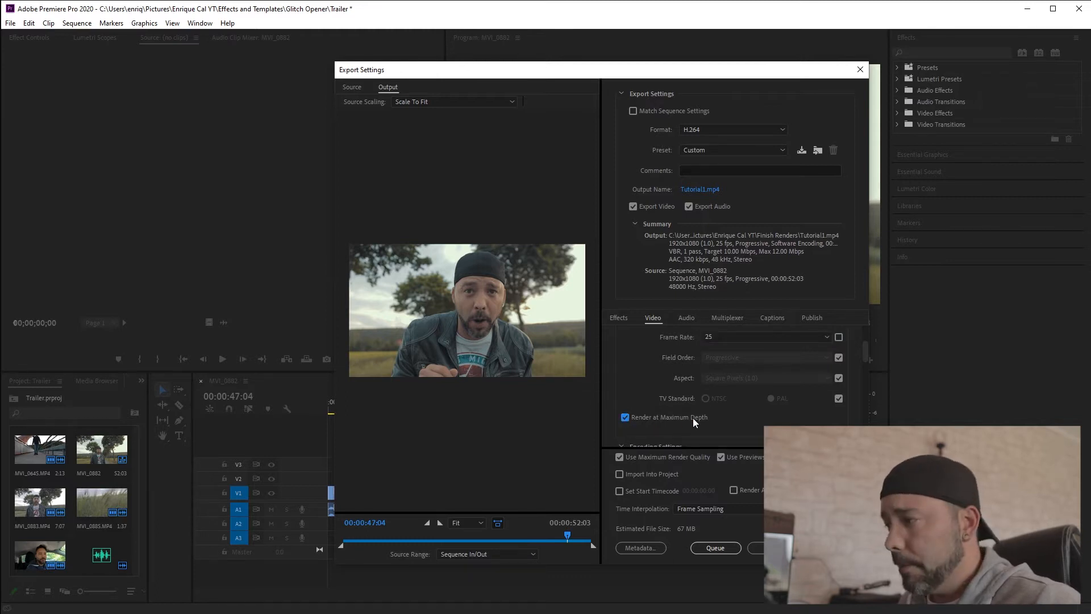
pyautogui.click(626, 417)
# - Release the encoding profile from matching the source and set it to High
pyautogui.scroll(-1, 739, 420)
pyautogui.scroll(-2, 739, 420)
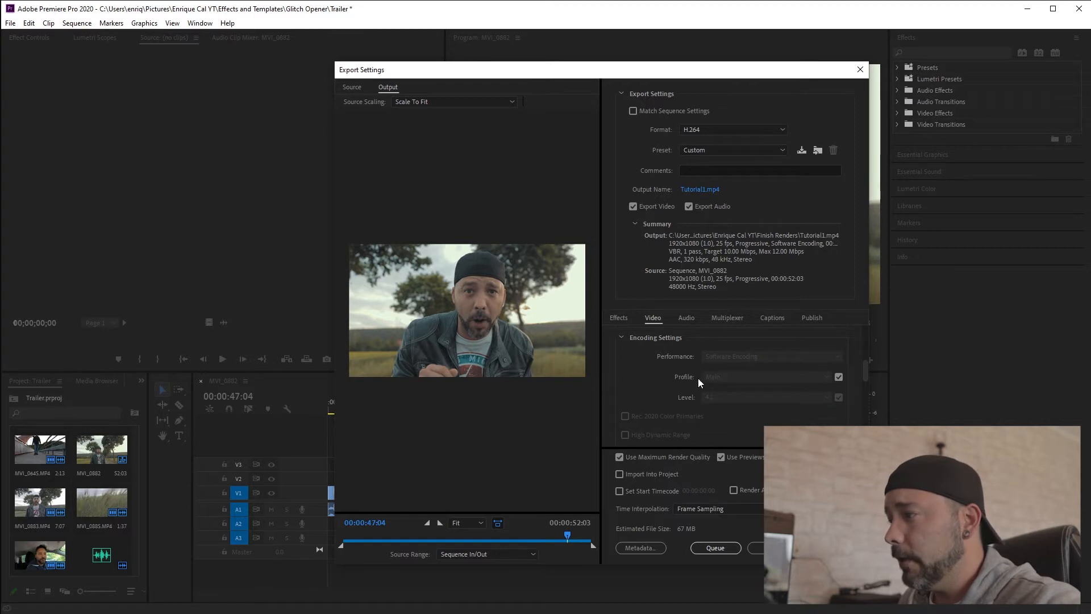
pyautogui.click(839, 377)
pyautogui.click(826, 377)
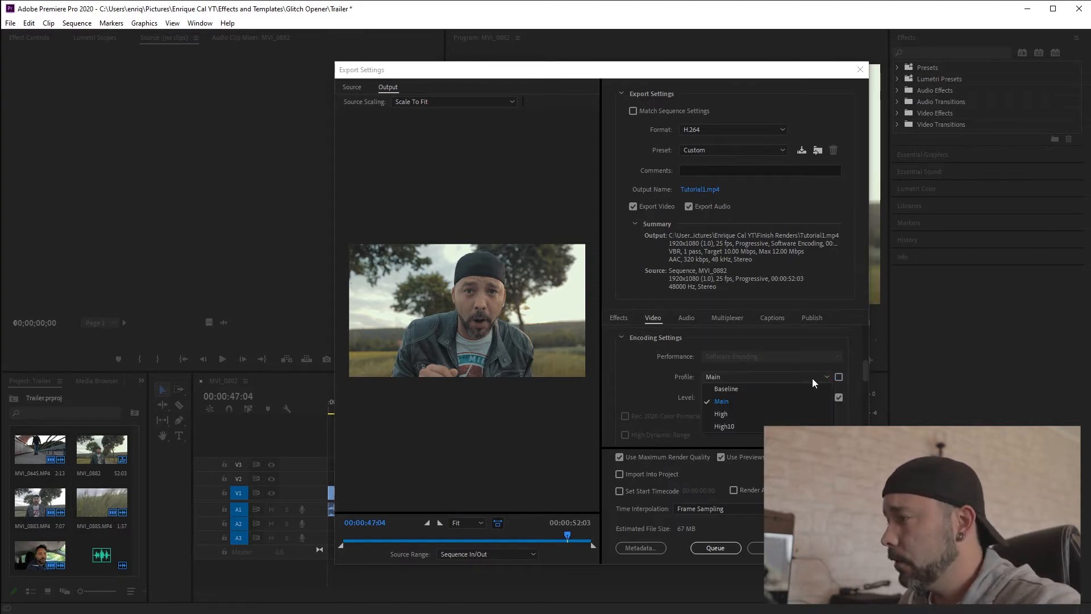
pyautogui.click(733, 415)
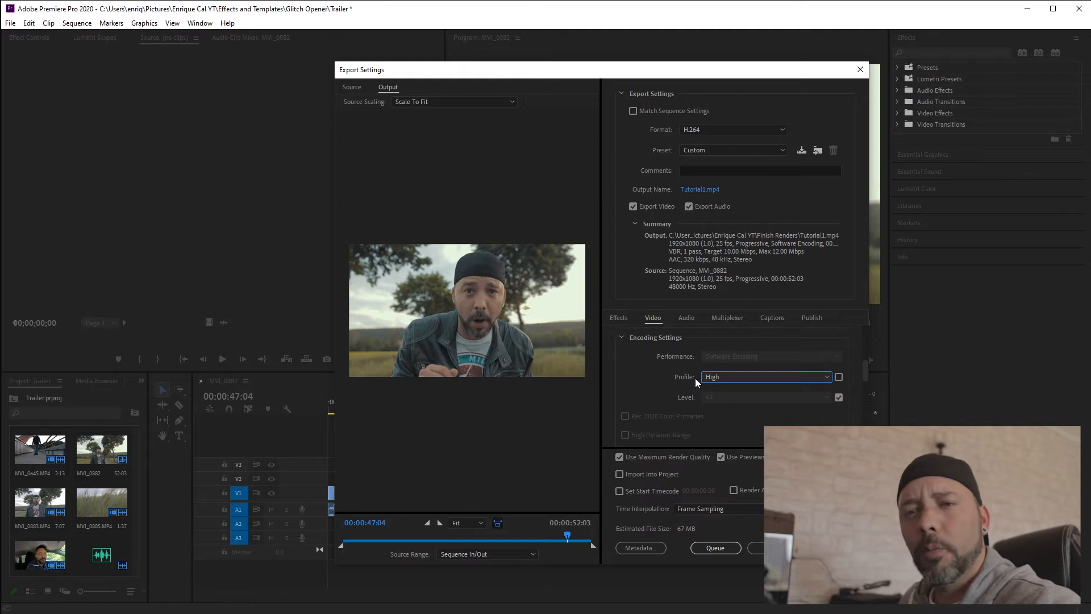
# - Set the video bitrate encoding to CBR with a target bitrate of 40 Mbps
pyautogui.scroll(-5, 656, 406)
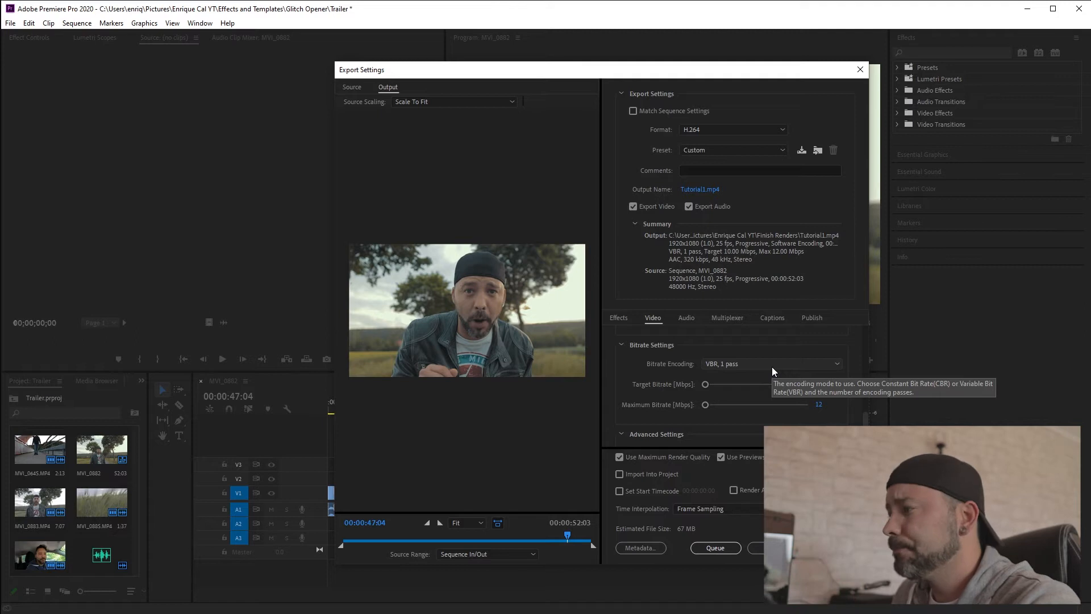
pyautogui.click(772, 367)
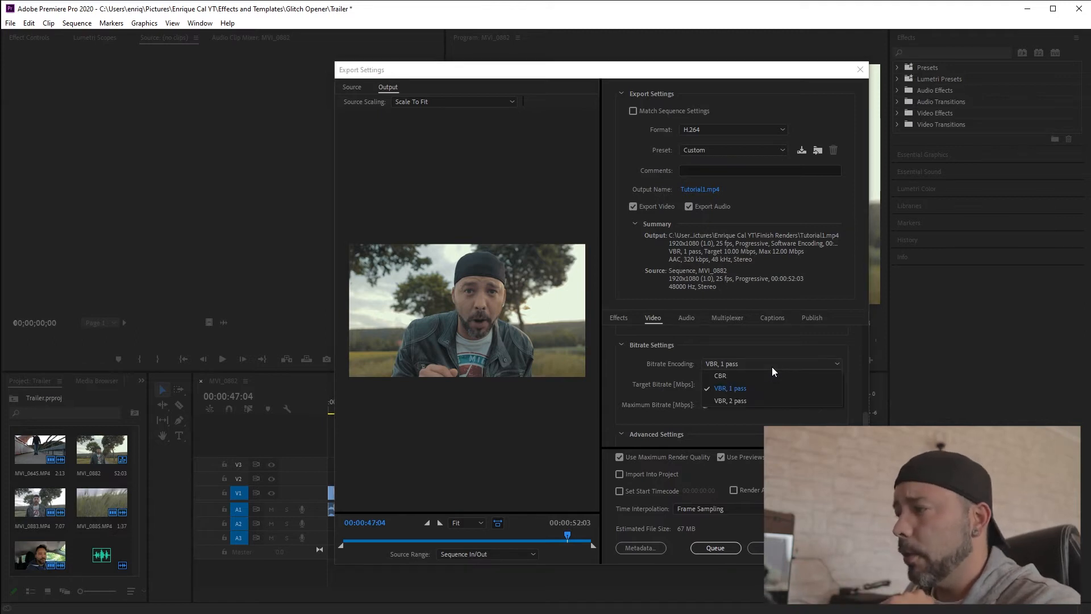
pyautogui.click(731, 378)
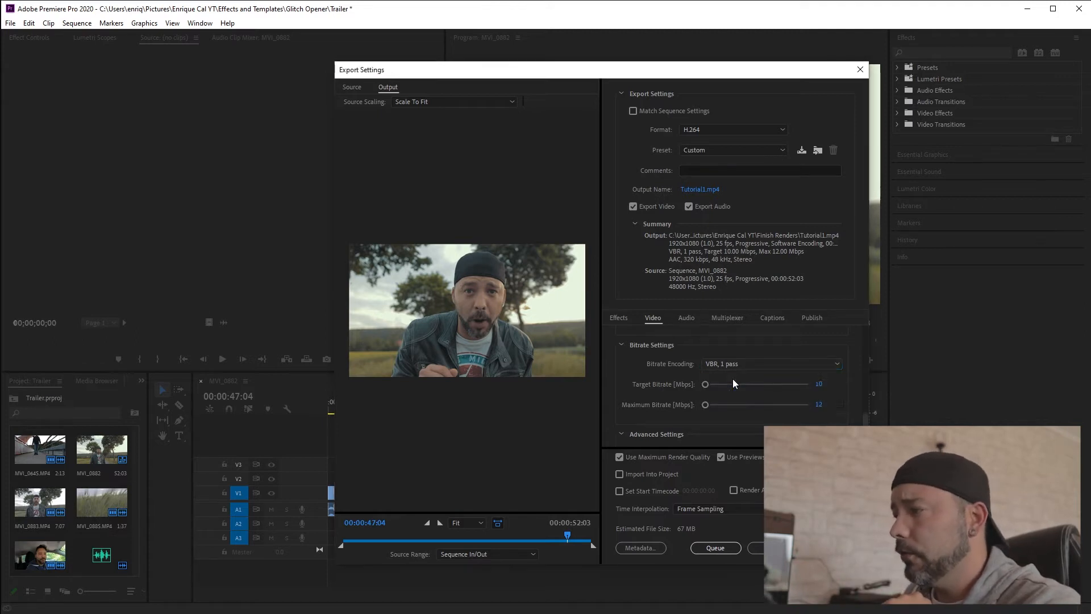
pyautogui.click(818, 384)
pyautogui.write('40')
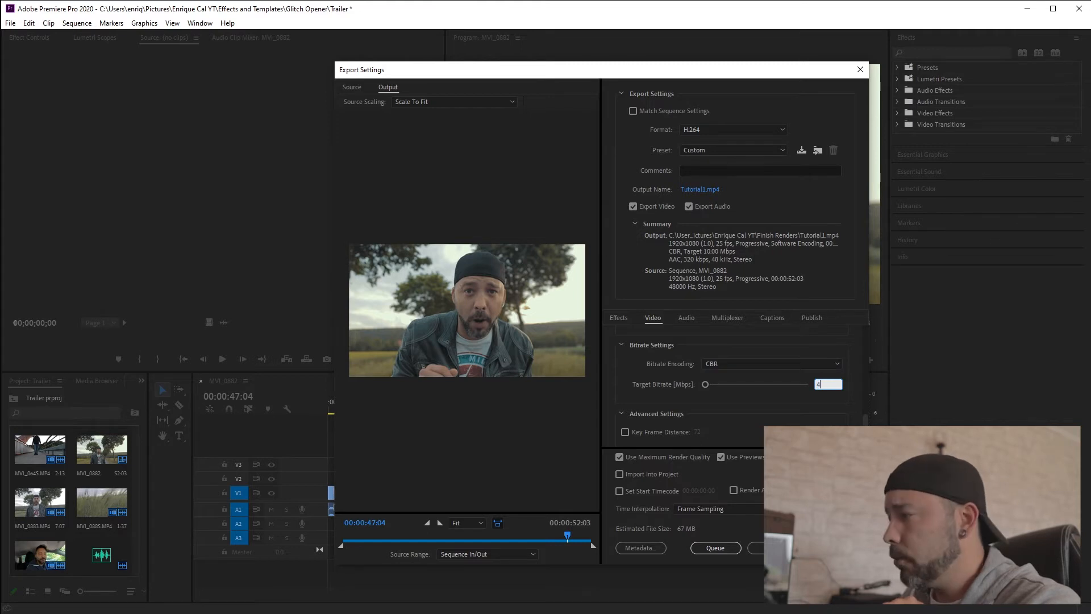
pyautogui.press('Return')
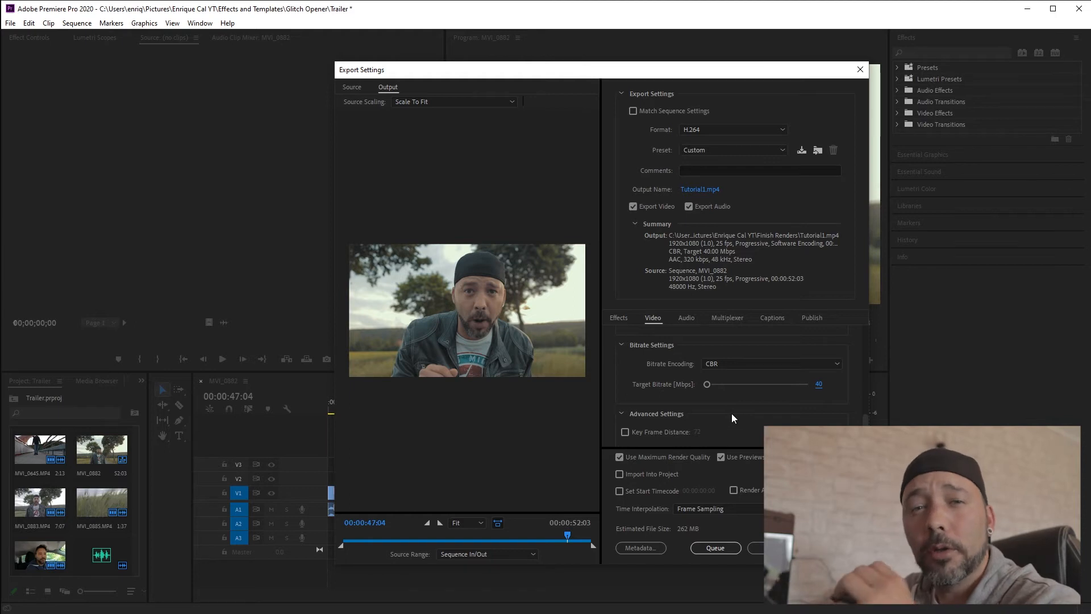
# - Save the current export settings as a preset named YoutubeFullHD2
pyautogui.scroll(-1, 731, 415)
pyautogui.scroll(-1, 731, 415)
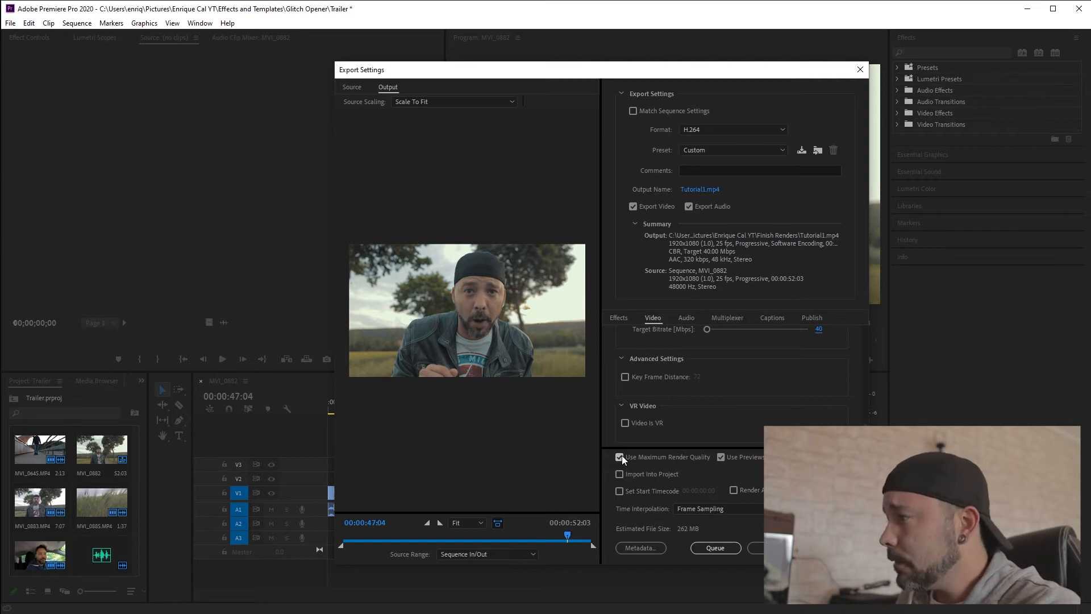
pyautogui.click(802, 151)
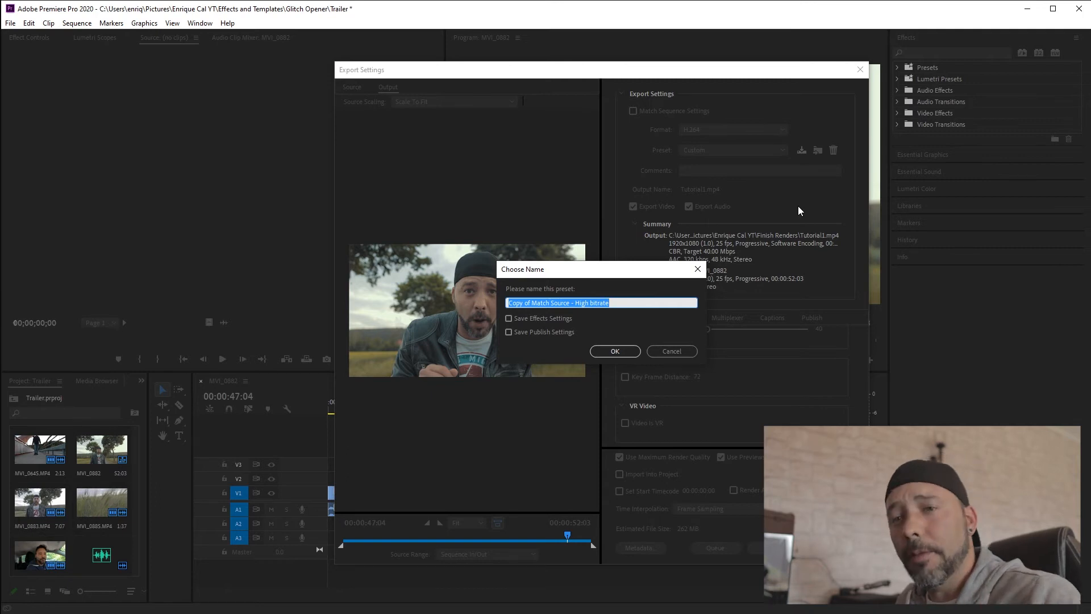
pyautogui.write('YoutubeF')
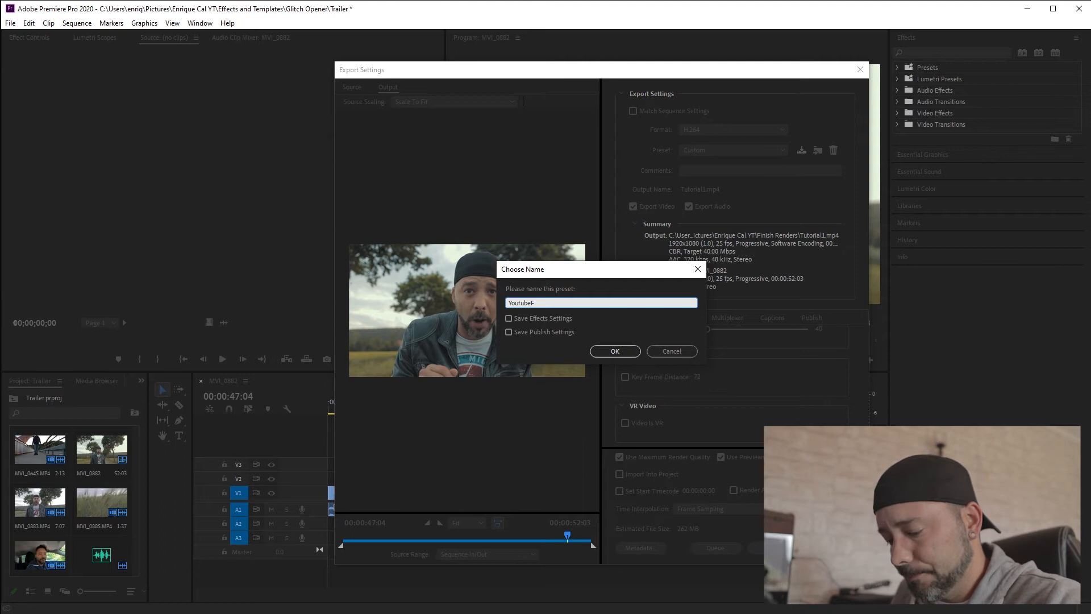
pyautogui.write('ullH')
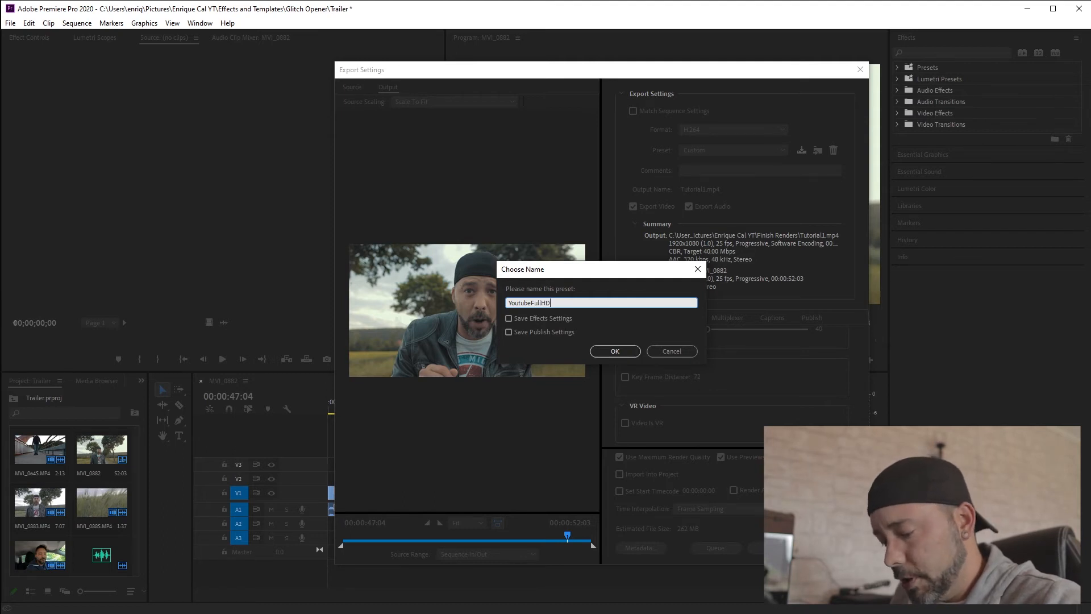
pyautogui.write('D')
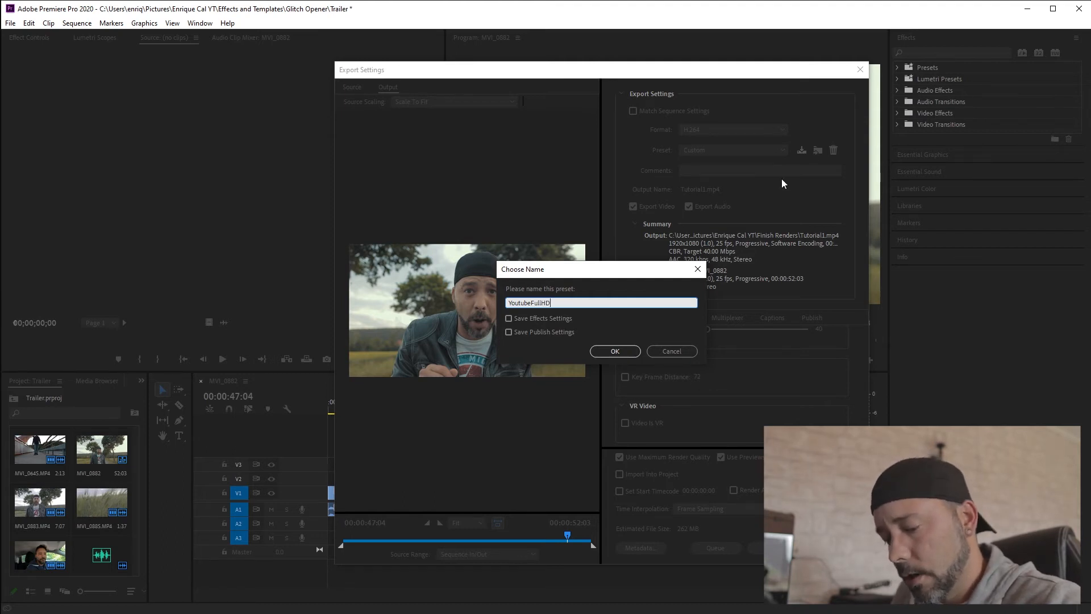
pyautogui.write('2')
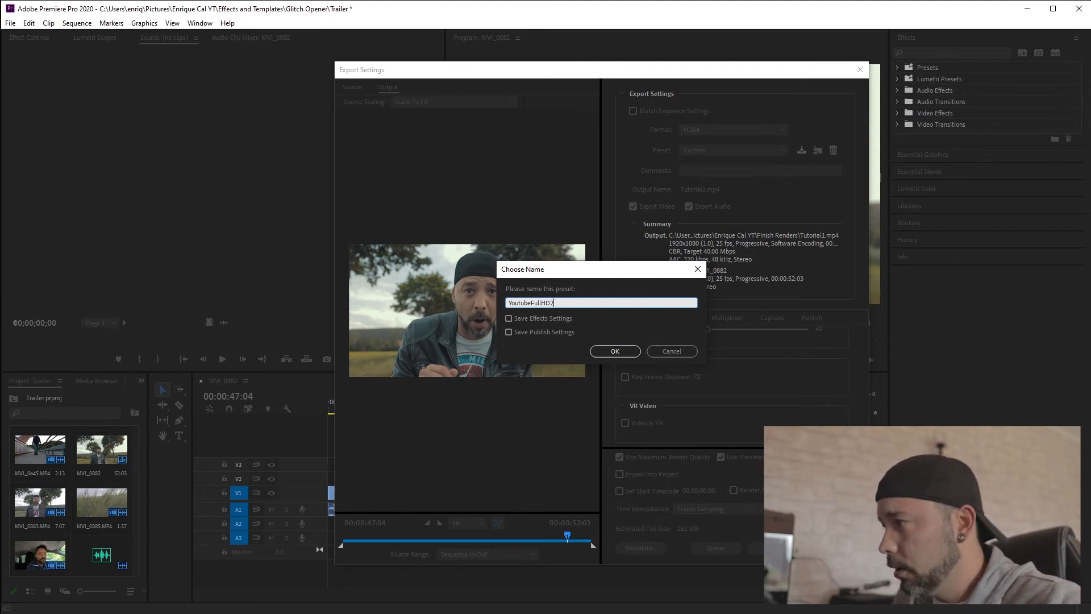
pyautogui.click(616, 349)
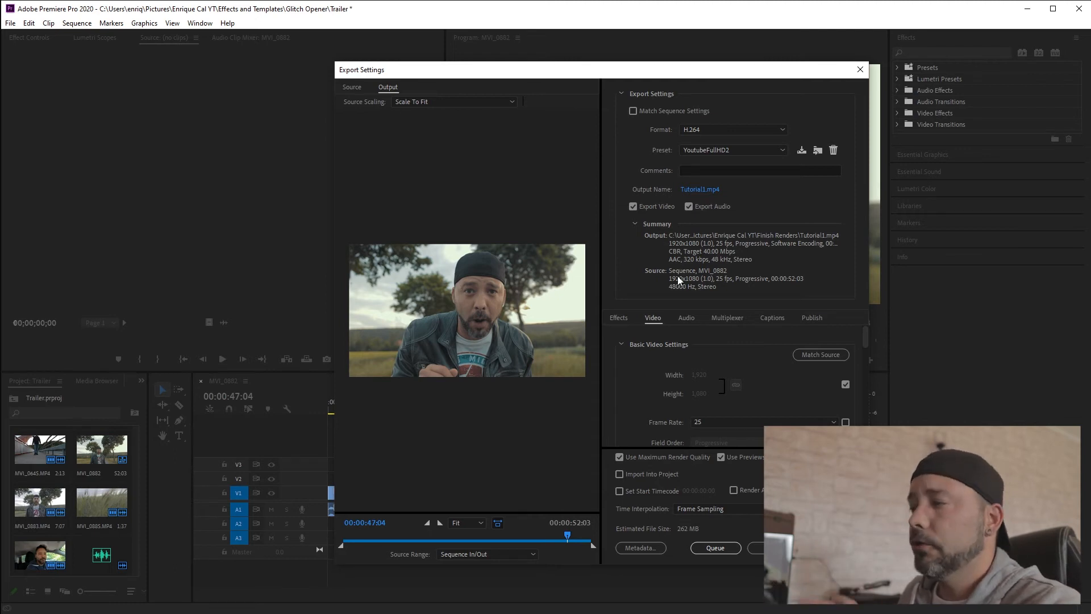
# - Choose the AAC audio codec and a 48000 Hz sample rate for the exported audio
pyautogui.click(689, 316)
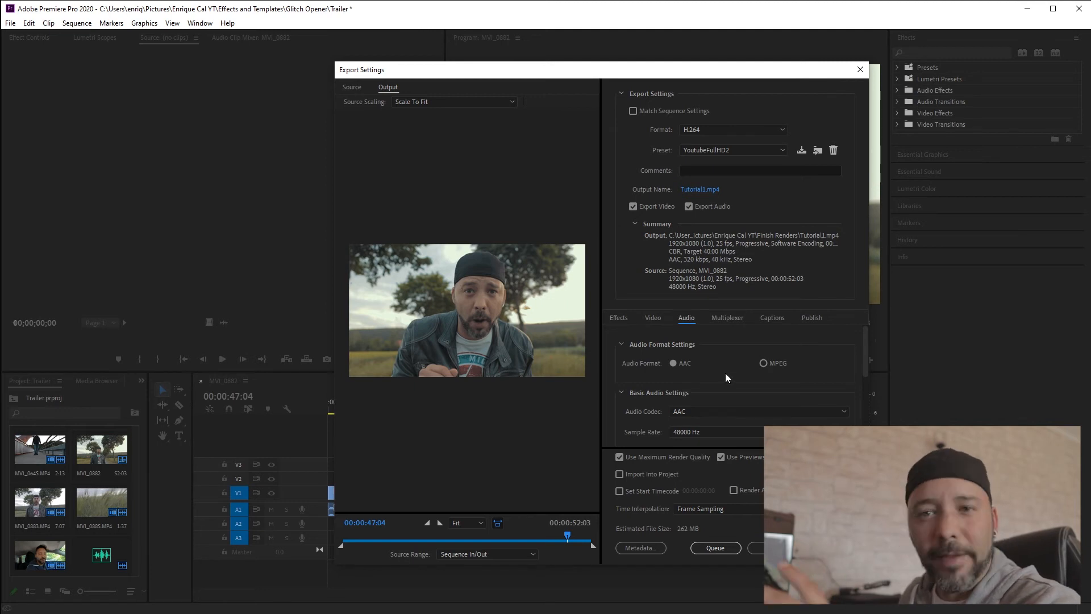
pyautogui.scroll(-1, 695, 379)
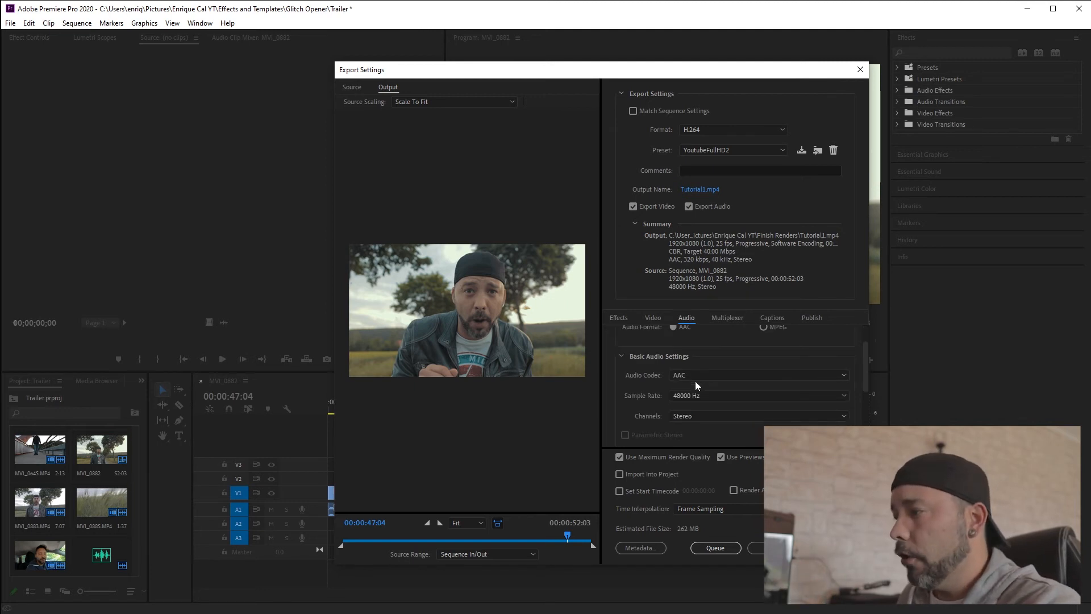
pyautogui.click(697, 375)
pyautogui.click(693, 390)
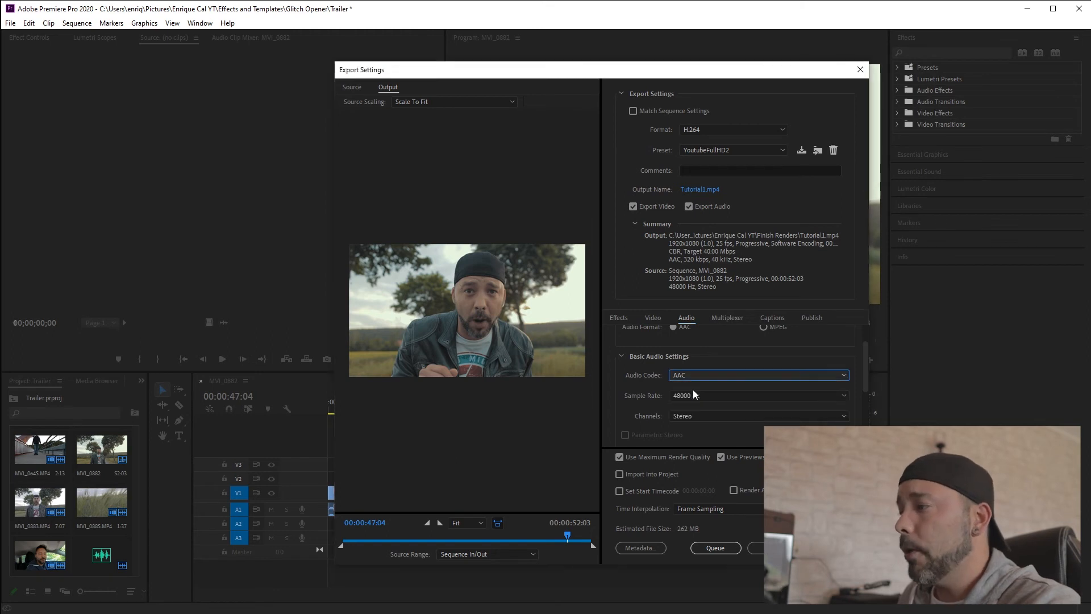
pyautogui.click(699, 398)
pyautogui.click(698, 435)
# - Set the exported audio's quality to High and its bitrate to 320 kbps
pyautogui.scroll(-2, 681, 384)
pyautogui.click(718, 384)
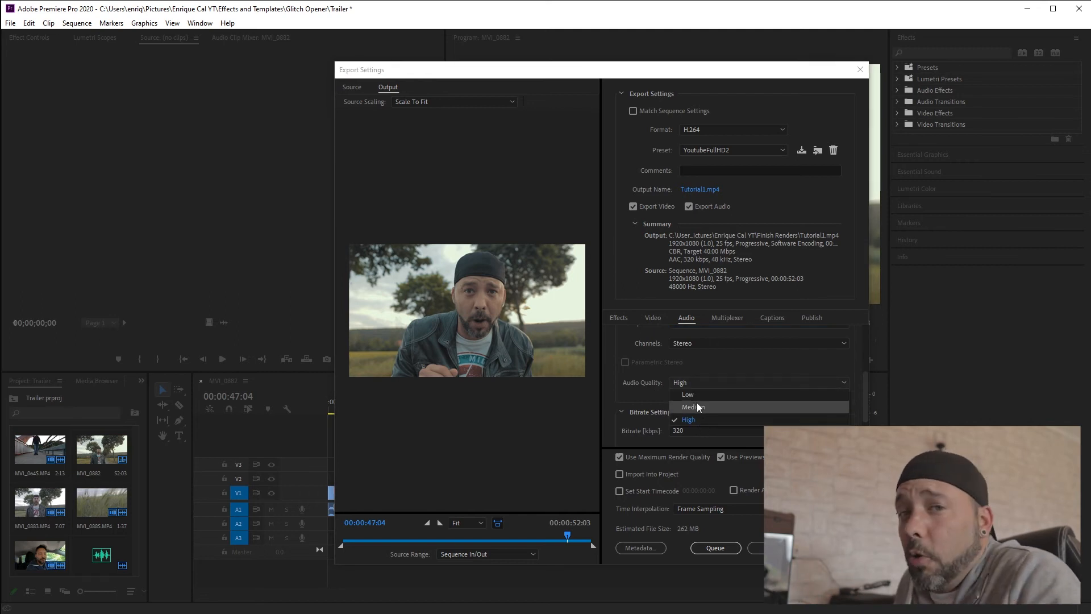
pyautogui.click(697, 420)
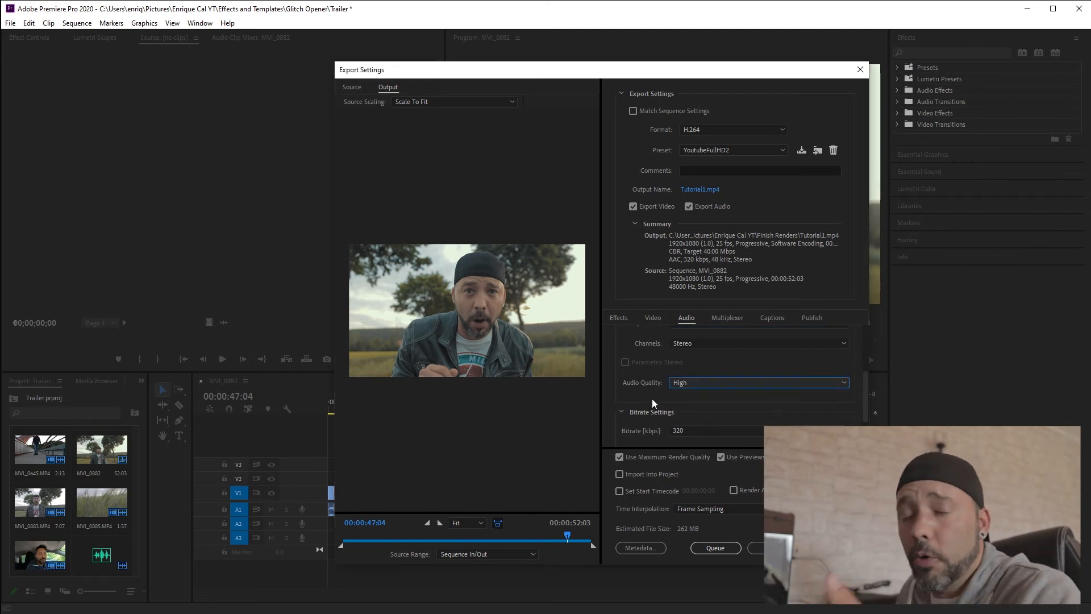
pyautogui.scroll(-2, 653, 398)
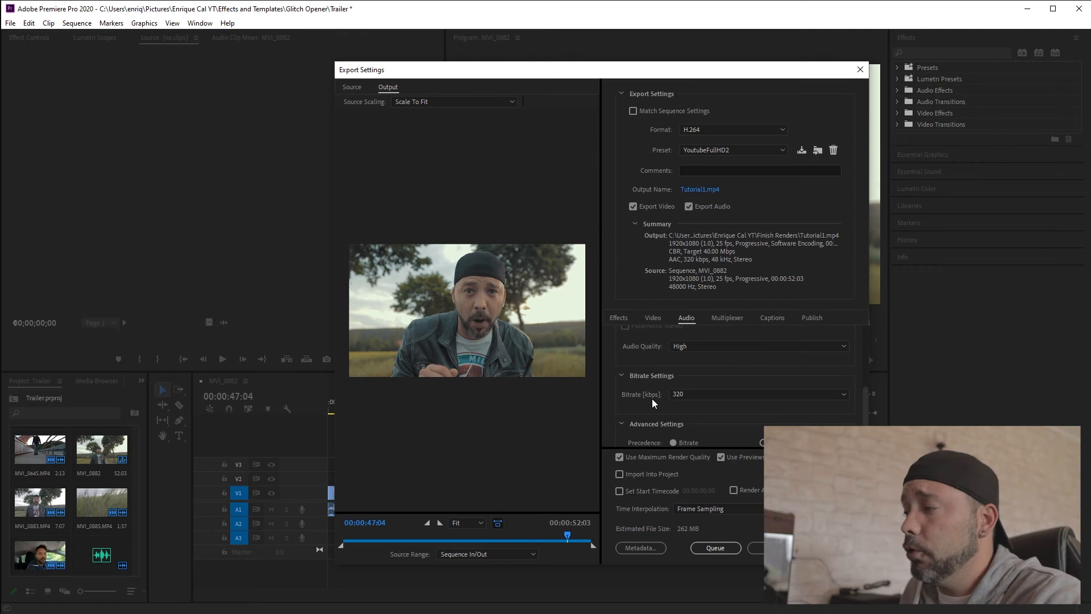
pyautogui.click(708, 397)
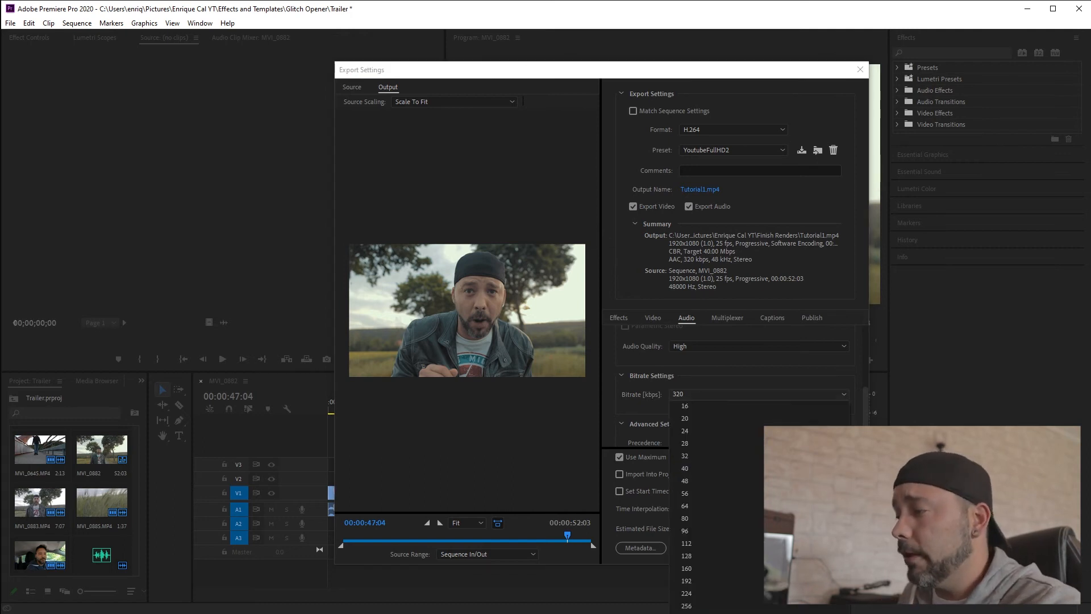
pyautogui.click(684, 612)
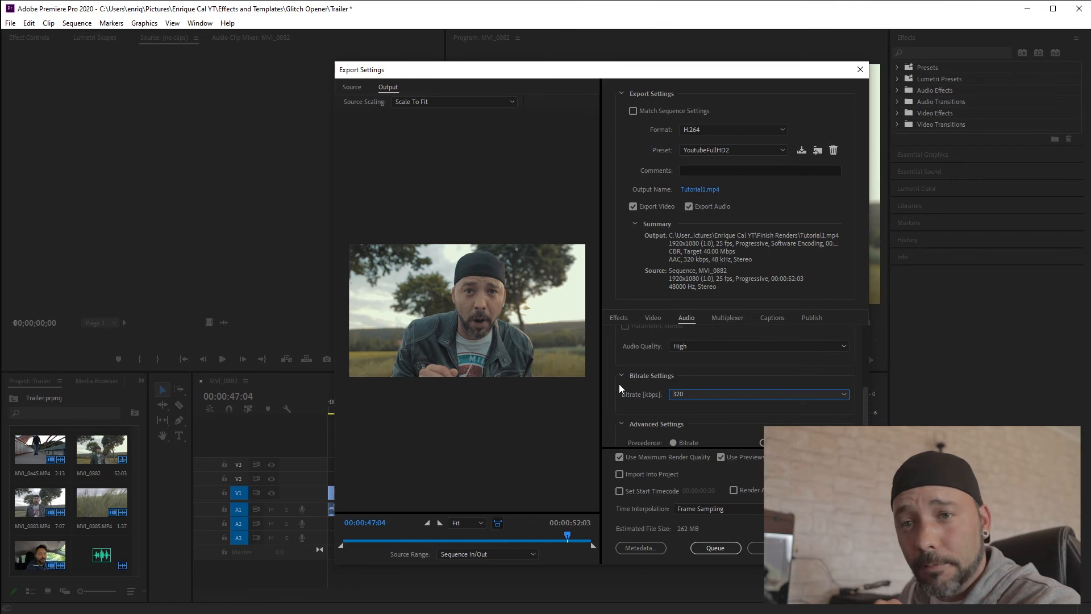
pyautogui.scroll(-1, 633, 385)
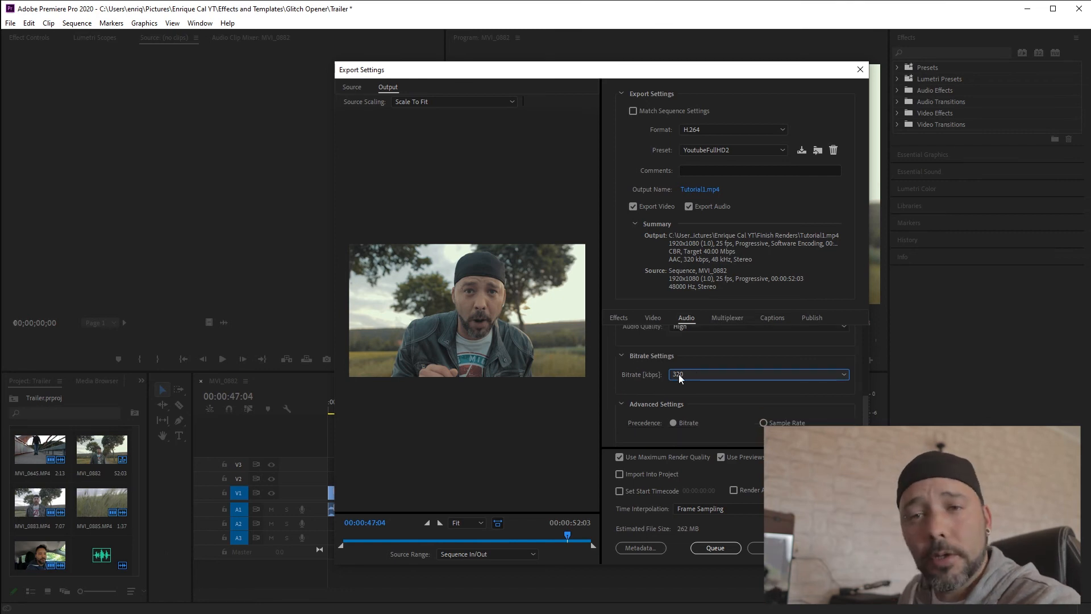